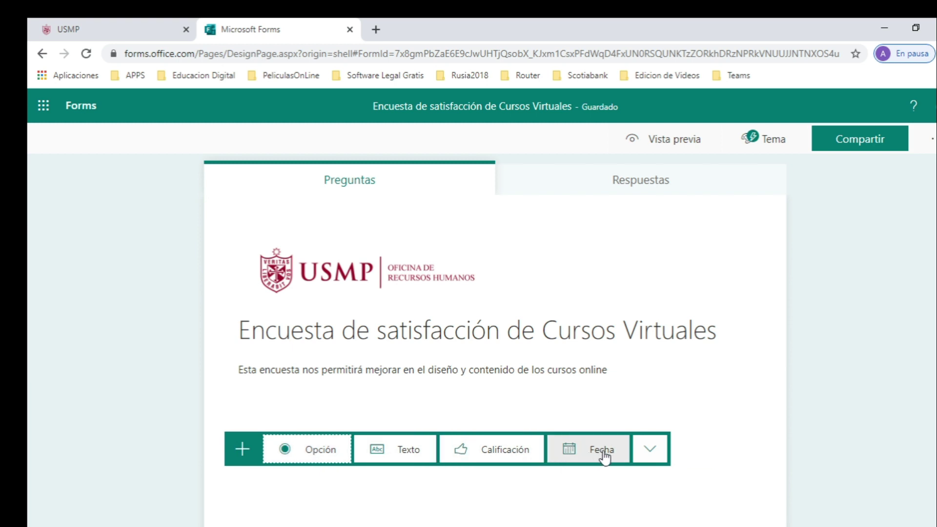
# Step: Add a choice question with a third option and title it "¿Qué otras aplicaciones de office 365 desearía aprender?"
pyautogui.click(321, 454)
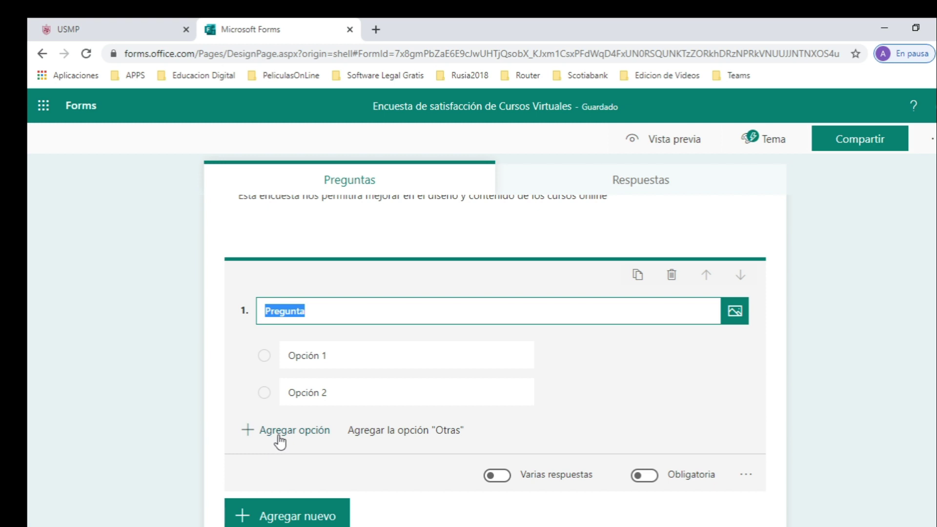
pyautogui.click(297, 431)
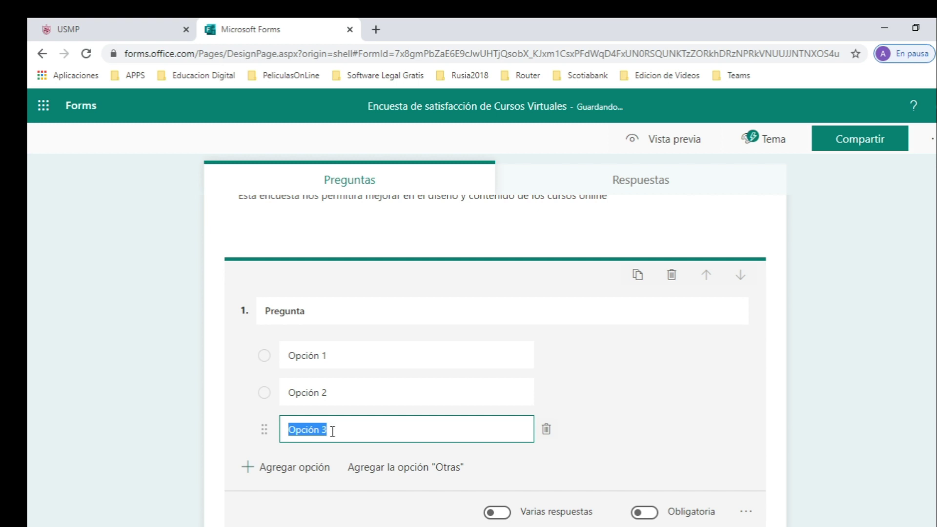
pyautogui.click(313, 311)
pyautogui.write('¿')
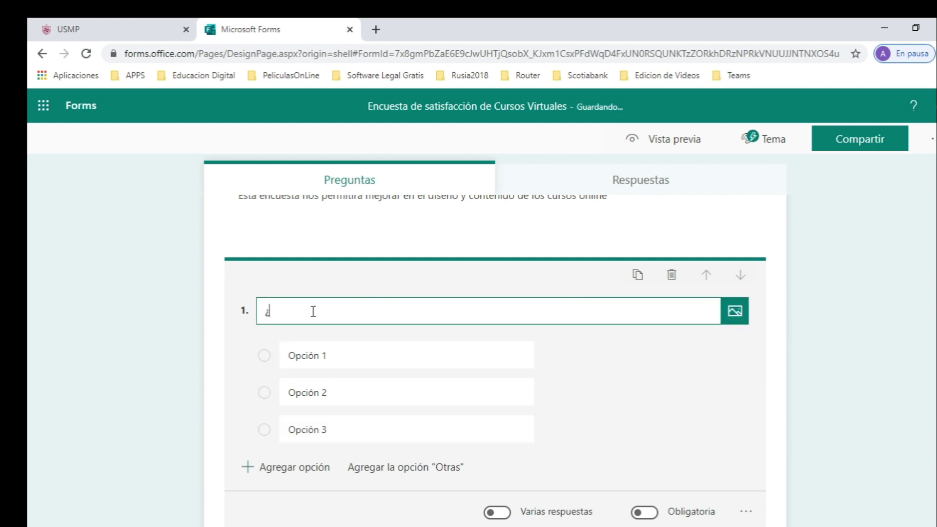
pyautogui.write('Qué otras aplicaciones de ')
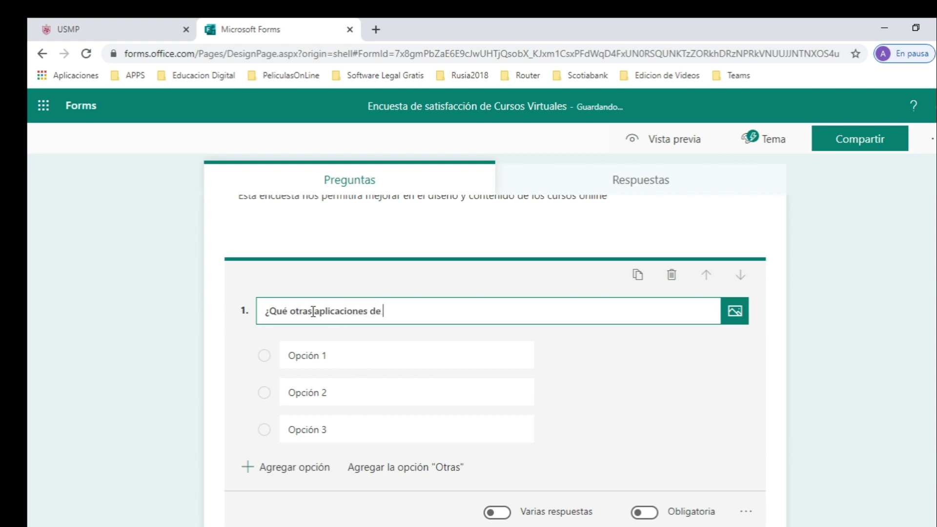
pyautogui.write('office 365 desearía a')
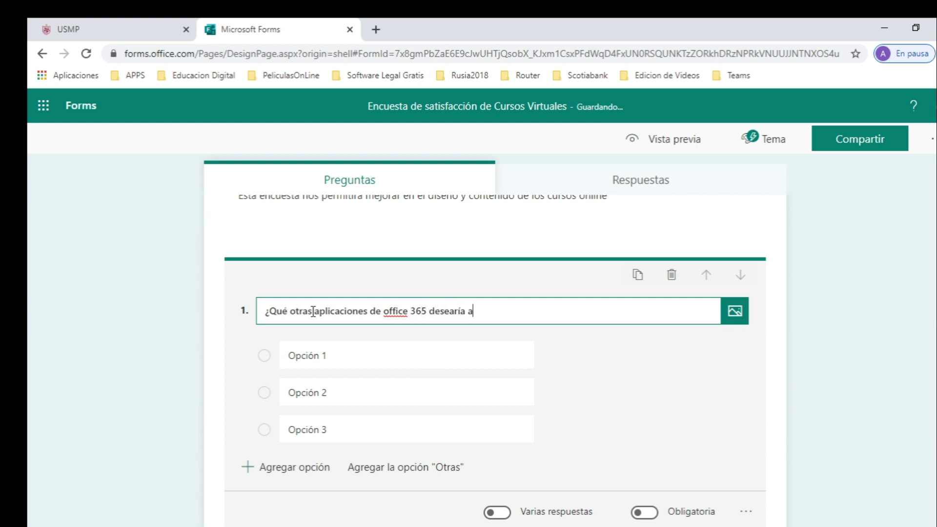
pyautogui.write('prender?')
# Step: Name the question's three options Sway, OneNote and Teams, and add the "Otras" option
pyautogui.click(351, 363)
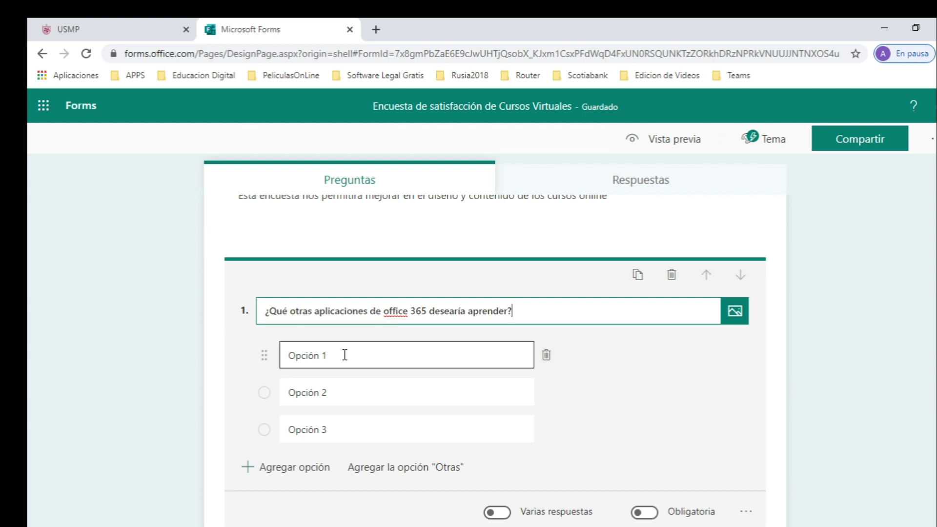
pyautogui.tripleClick(310, 361)
pyautogui.write('SA')
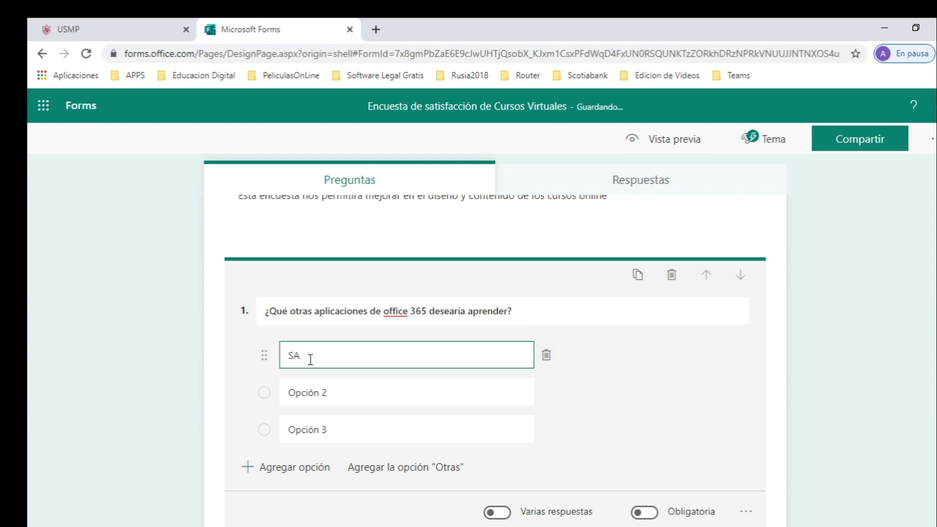
pyautogui.press('BackSpace')
pyautogui.write('way')
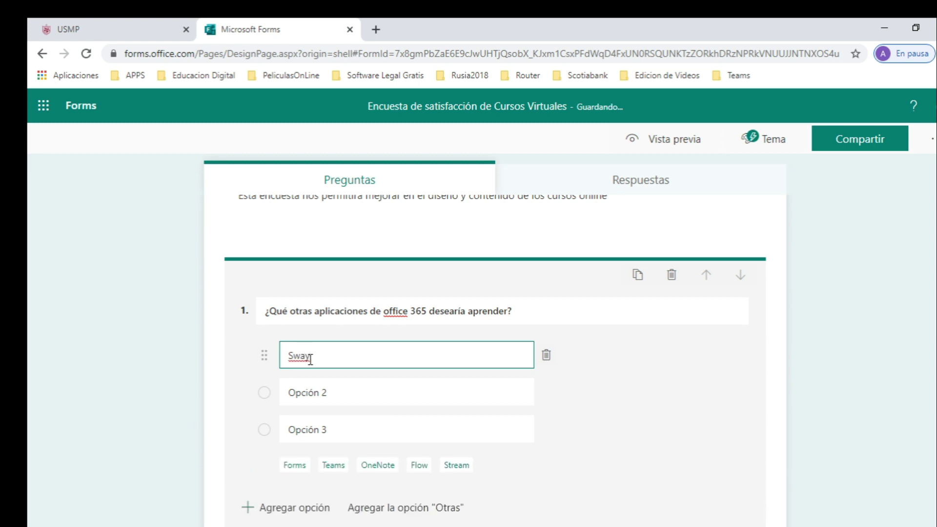
pyautogui.click(313, 396)
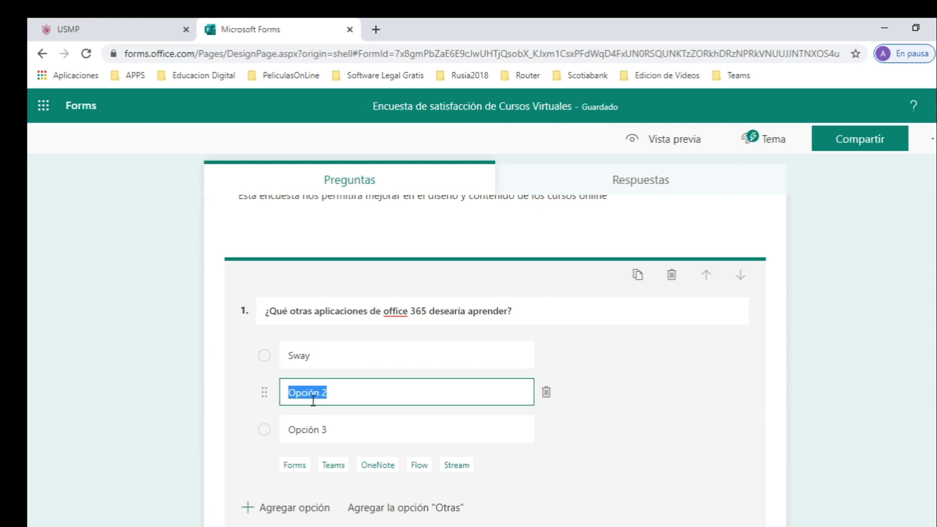
pyautogui.write('One')
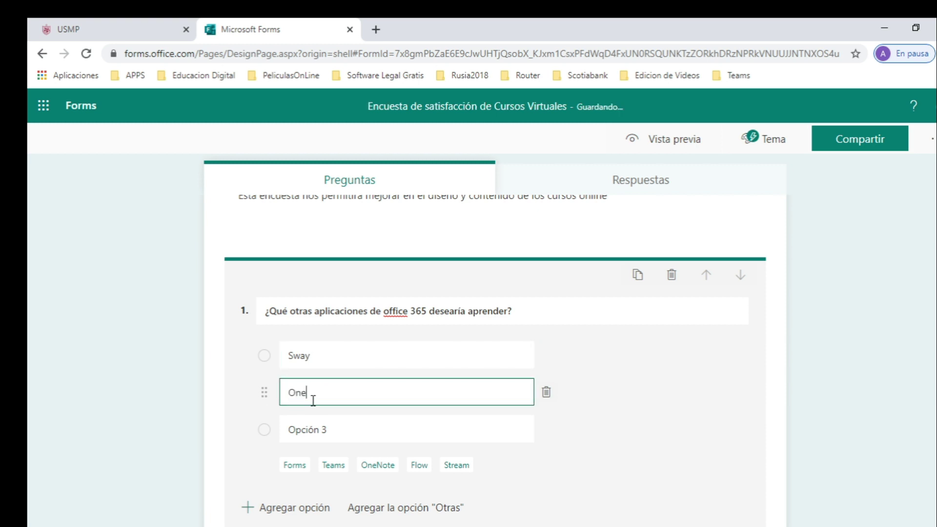
pyautogui.write('Note')
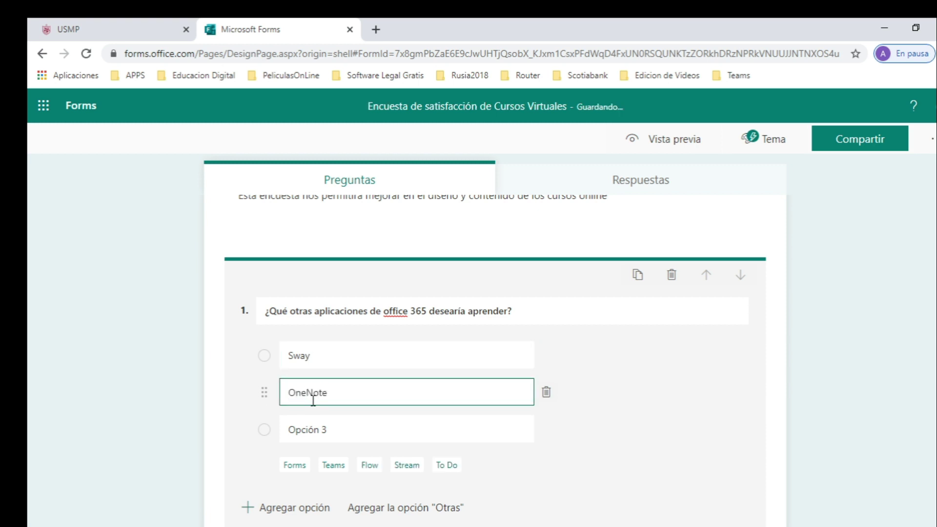
pyautogui.click(345, 429)
pyautogui.write('Te')
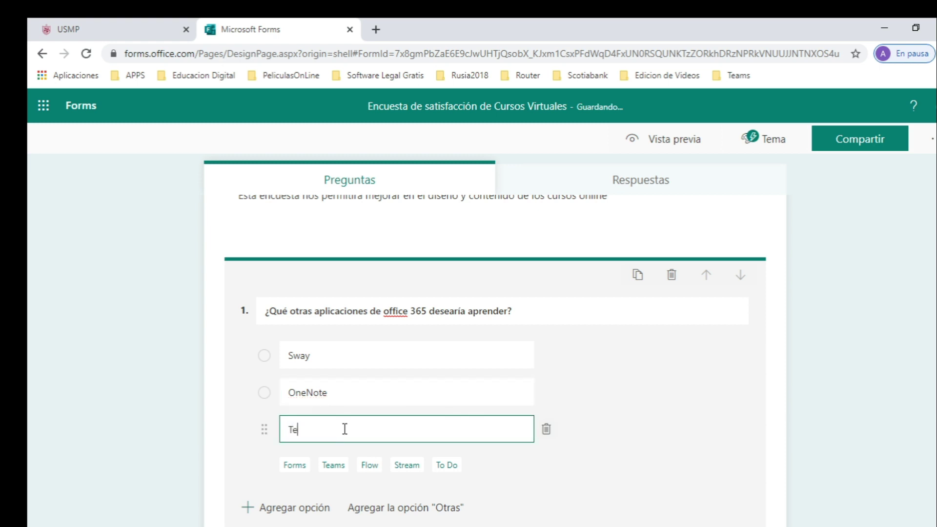
pyautogui.write('mams')
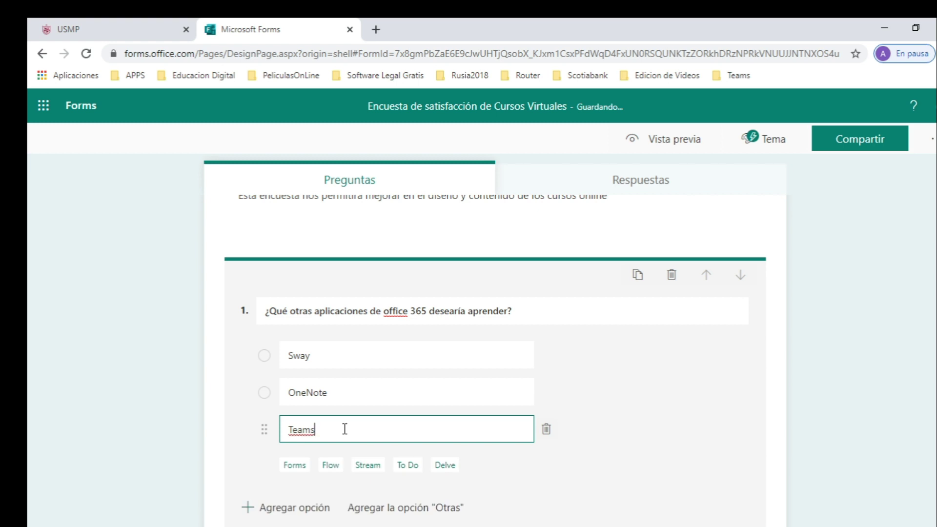
pyautogui.scroll(-1, 344, 429)
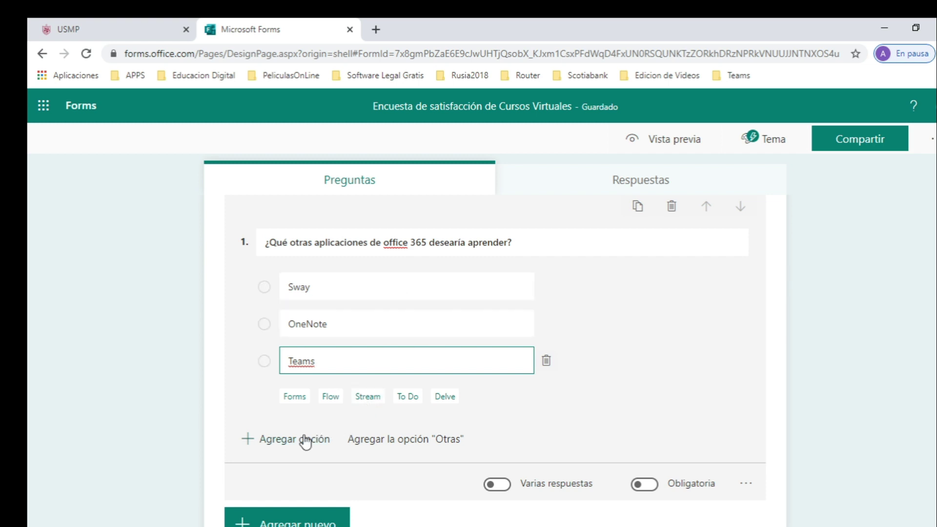
pyautogui.click(397, 445)
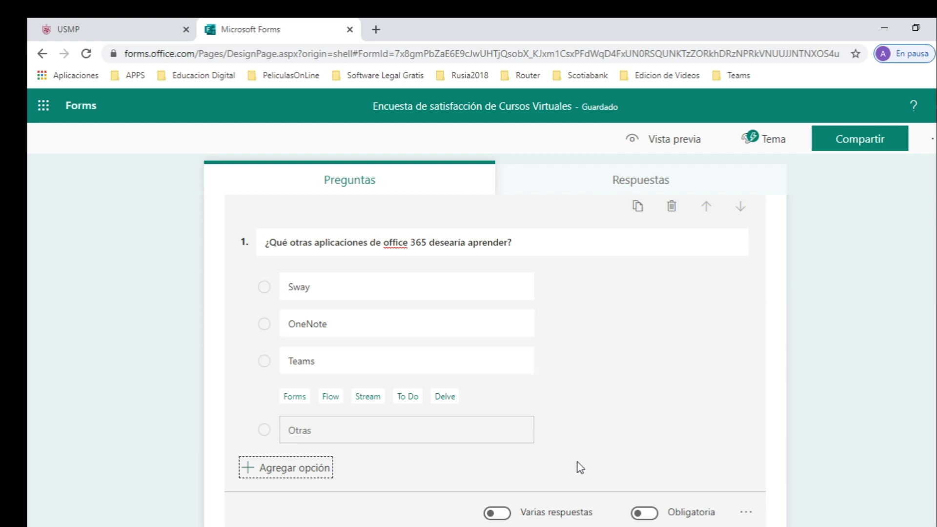
# Step: Allow multiple answers for the question about Office 365 applications and make it required
pyautogui.scroll(-2, 566, 466)
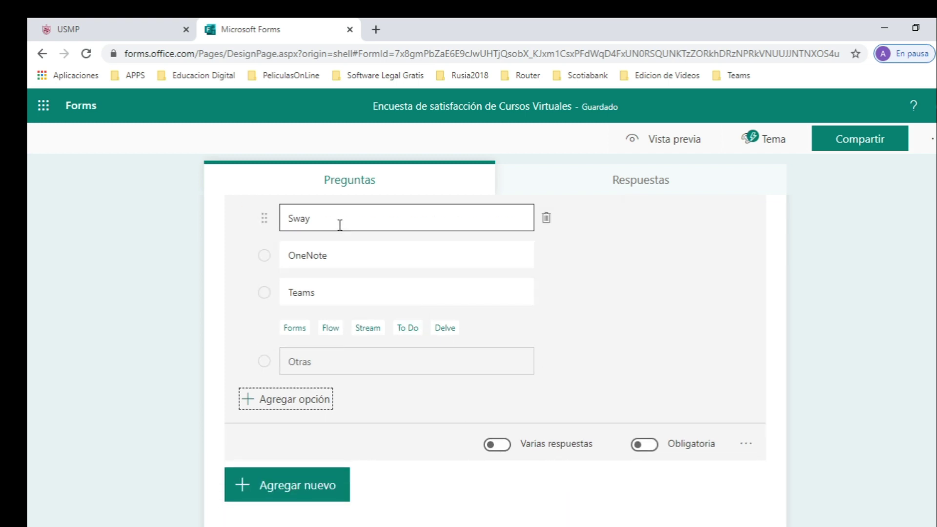
pyautogui.scroll(2, 339, 249)
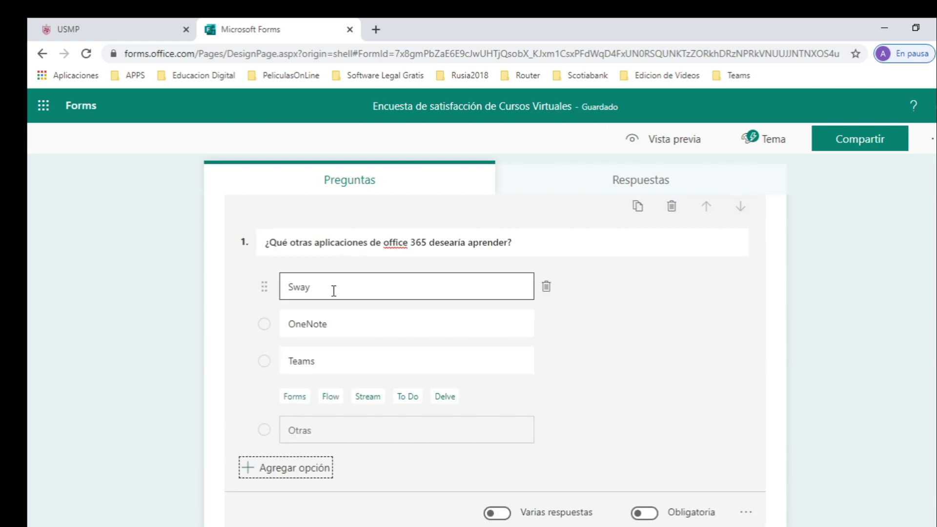
pyautogui.scroll(-2, 574, 382)
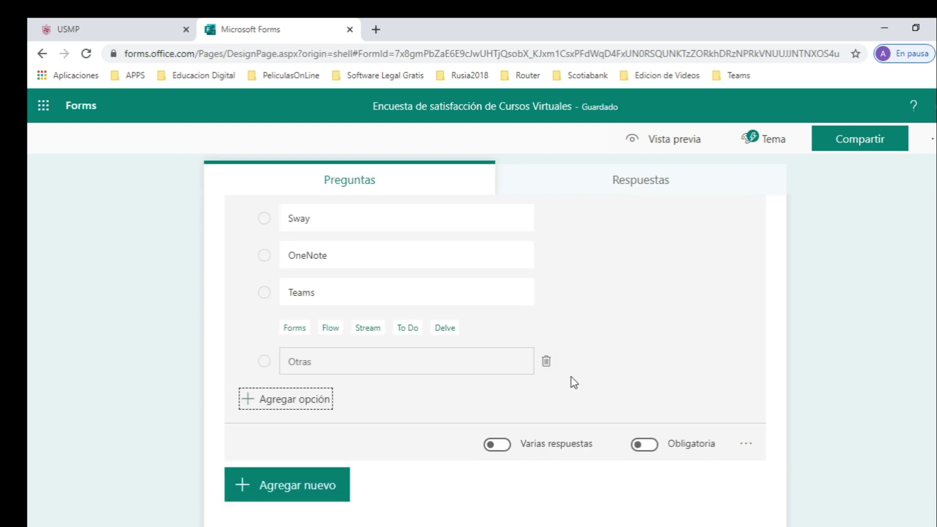
pyautogui.click(507, 450)
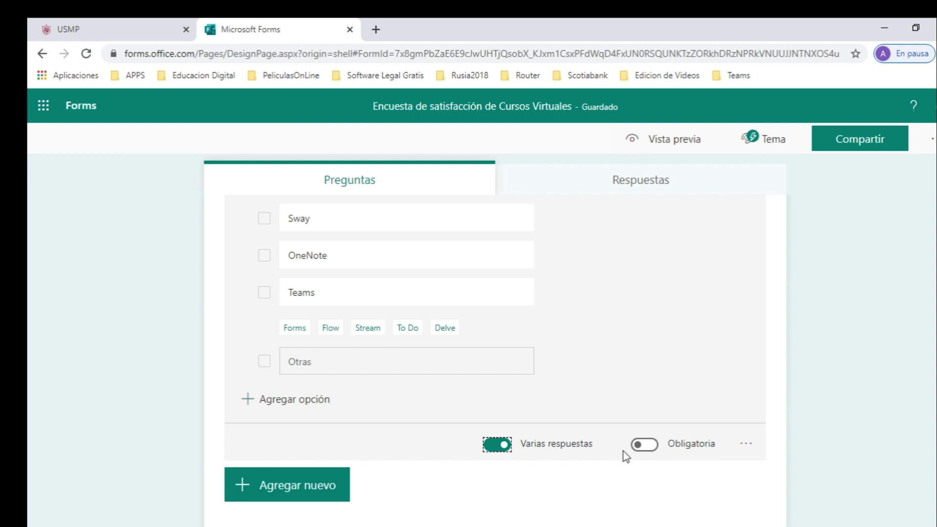
pyautogui.click(652, 448)
# Step: Move the Teams option above Sway so that it comes first in the answer list
pyautogui.scroll(3, 614, 345)
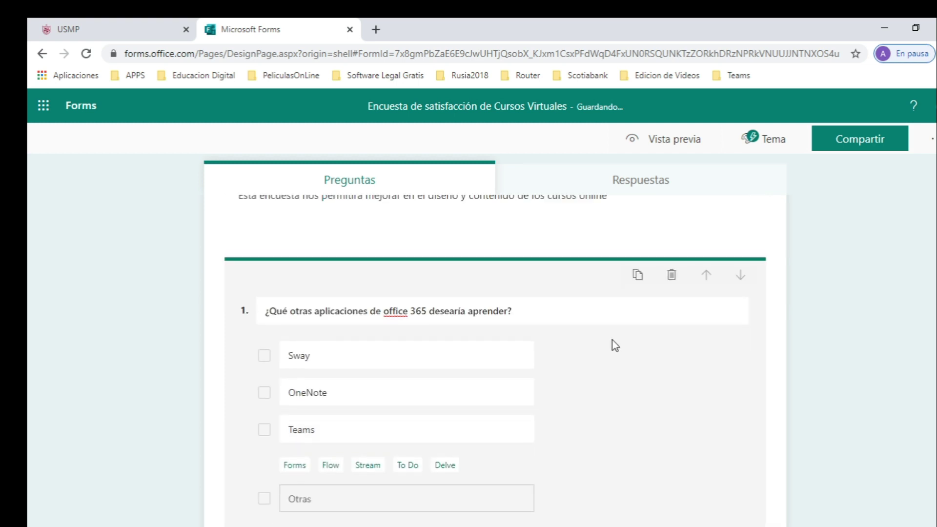
pyautogui.scroll(-1, 614, 345)
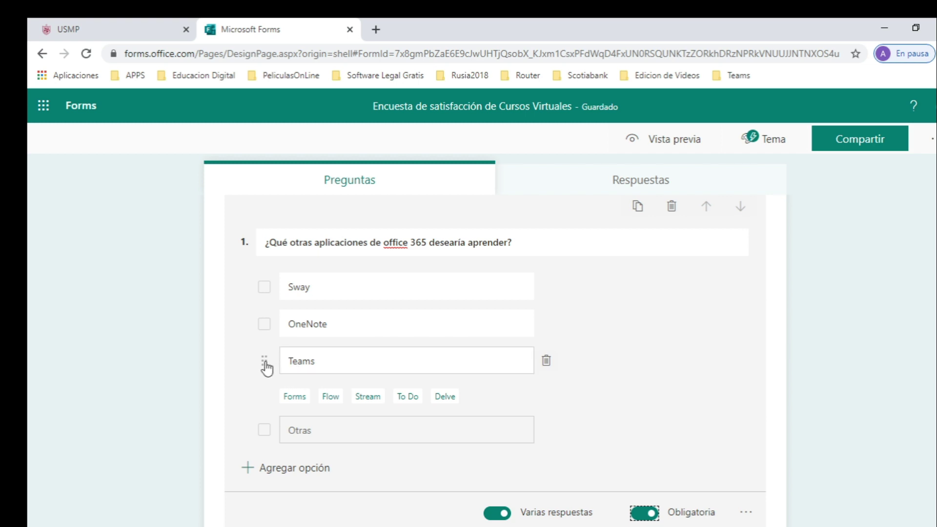
pyautogui.moveTo(267, 367); pyautogui.dragTo(261, 288)
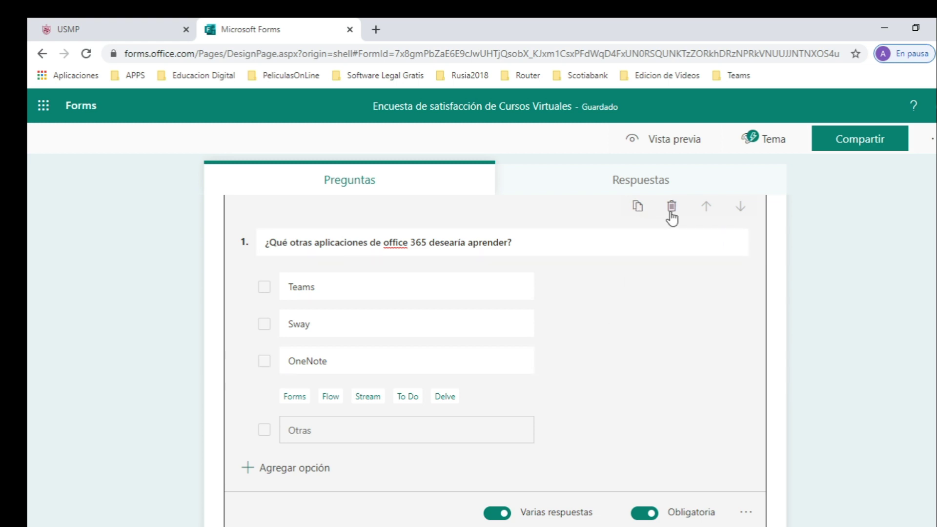
pyautogui.click(346, 289)
pyautogui.click(366, 323)
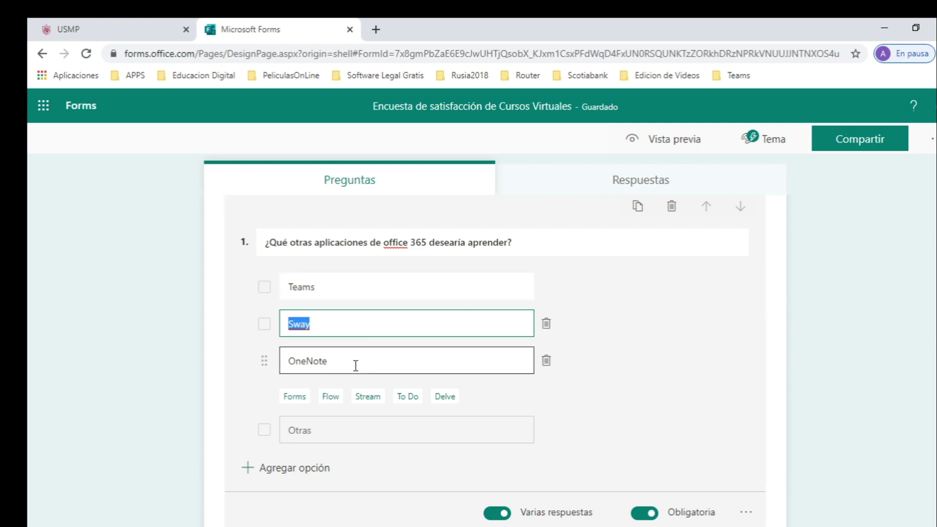
pyautogui.click(355, 362)
pyautogui.click(362, 324)
pyautogui.scroll(-1, 621, 352)
pyautogui.scroll(-1, 622, 352)
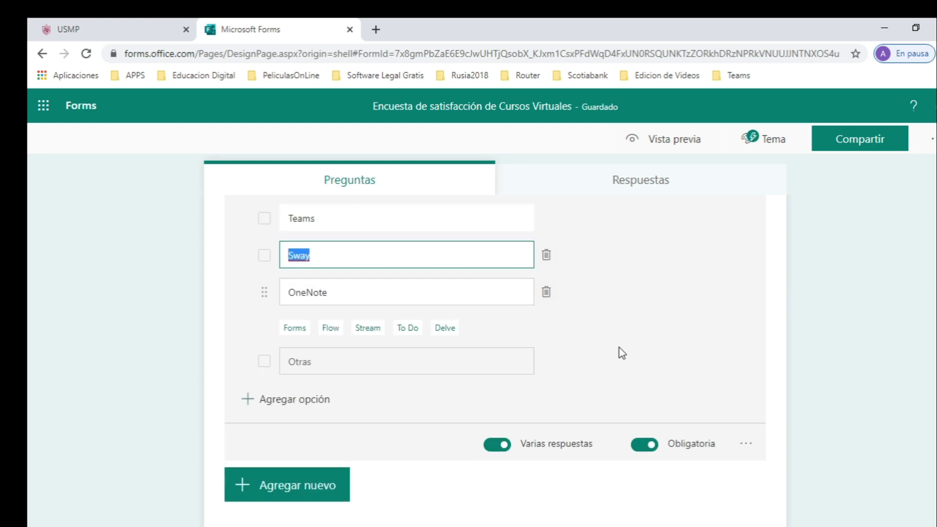
# Step: Open the survey's preview and look over its header and first question as respondents see them
pyautogui.scroll(5, 621, 353)
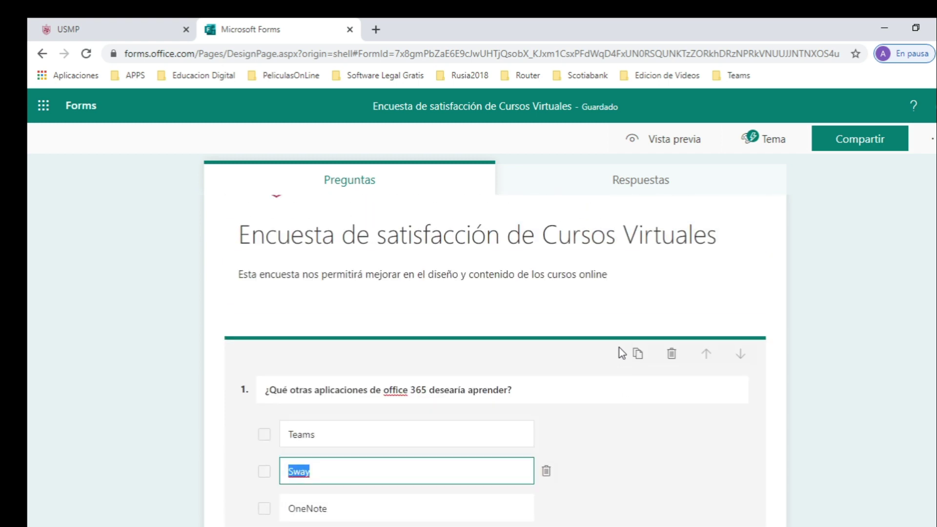
pyautogui.scroll(1, 621, 353)
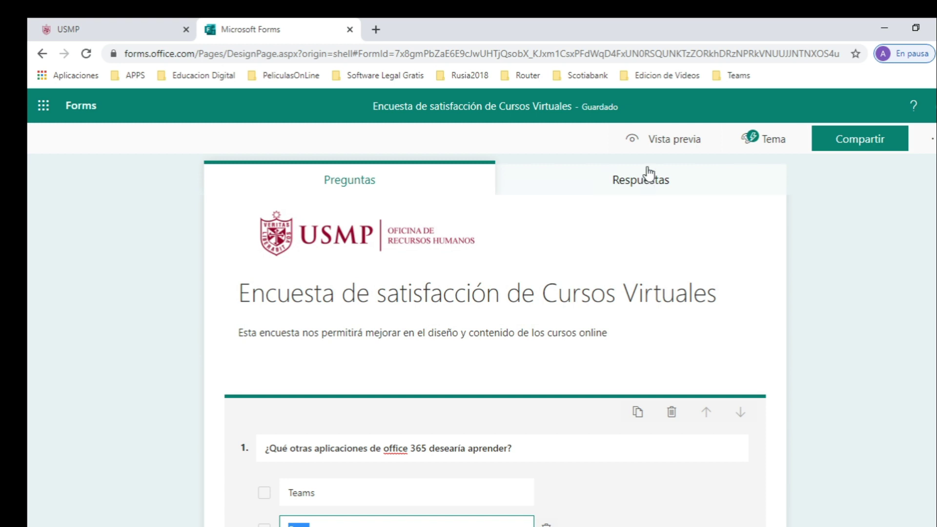
pyautogui.click(675, 141)
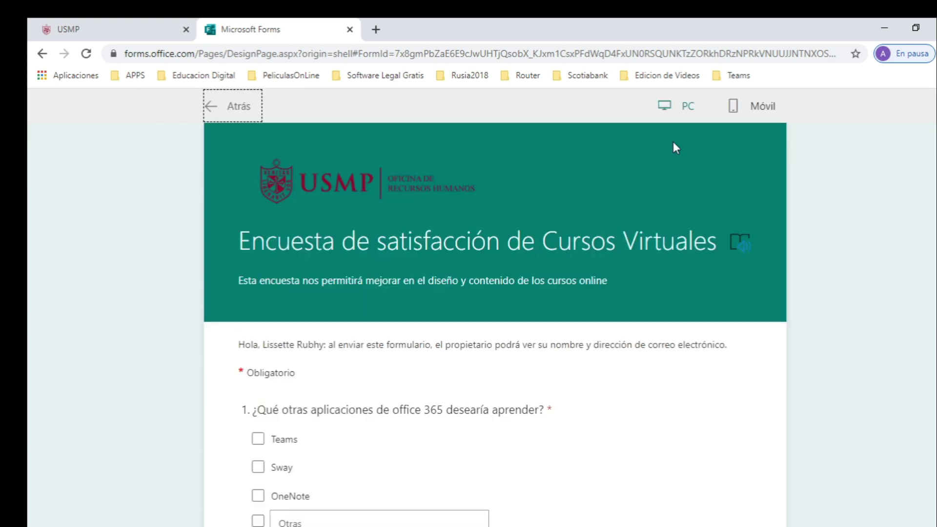
pyautogui.scroll(-2, 629, 279)
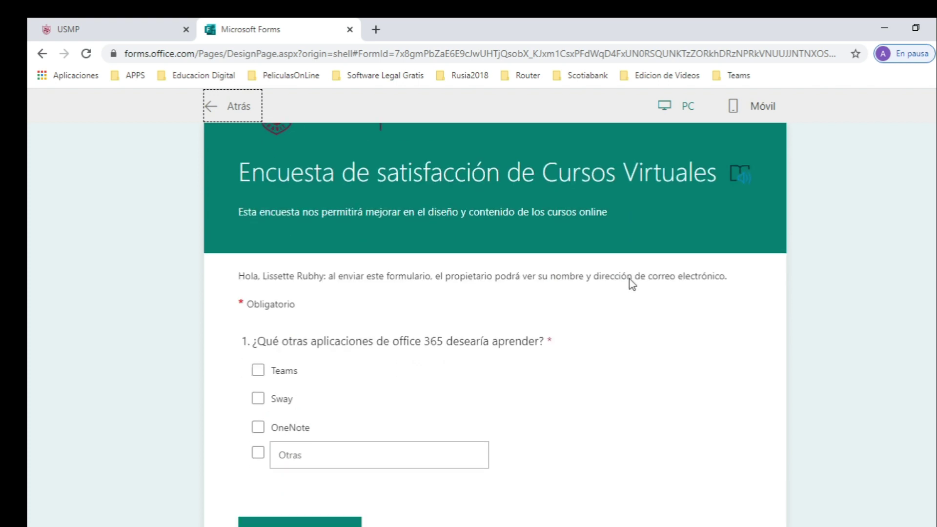
pyautogui.scroll(2, 630, 279)
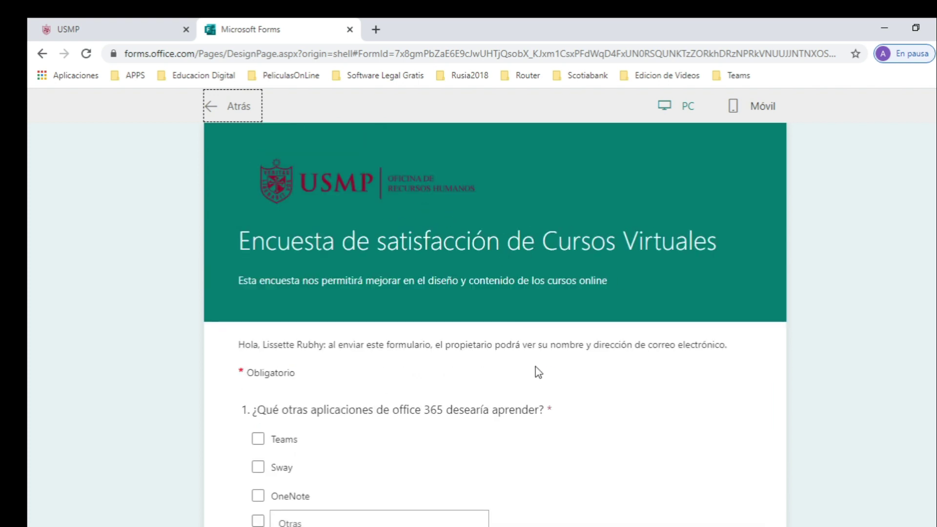
# Step: Select Teams and OneNote as trial answers to the question in the preview
pyautogui.scroll(-1, 600, 394)
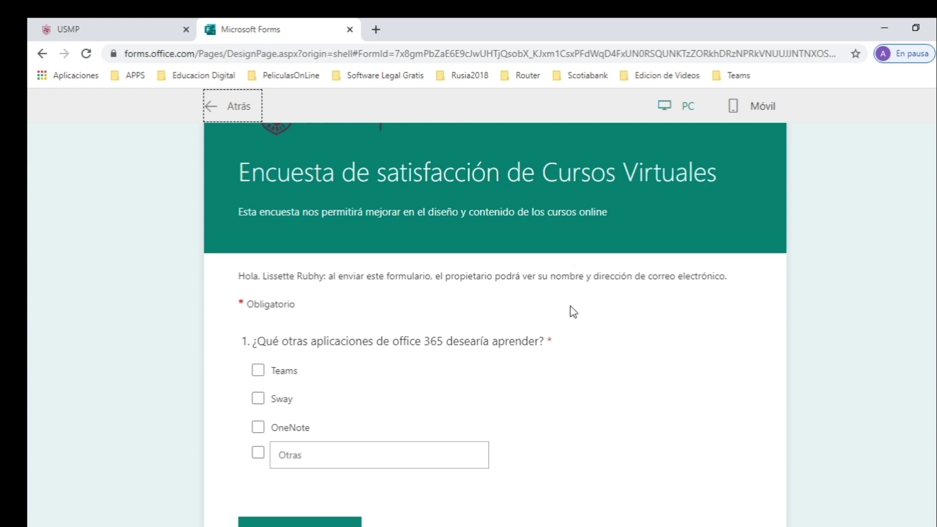
pyautogui.scroll(-1, 574, 312)
pyautogui.moveTo(361, 279)
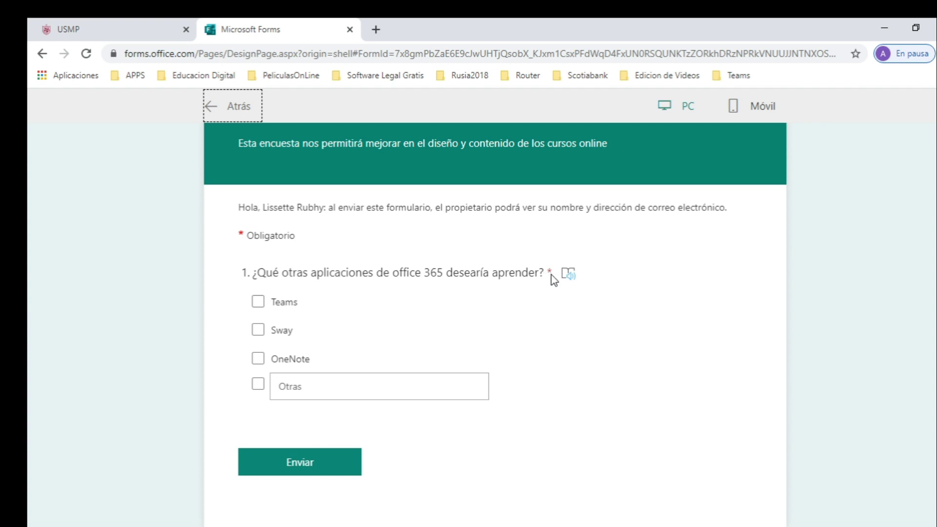
pyautogui.click(258, 302)
pyautogui.click(258, 359)
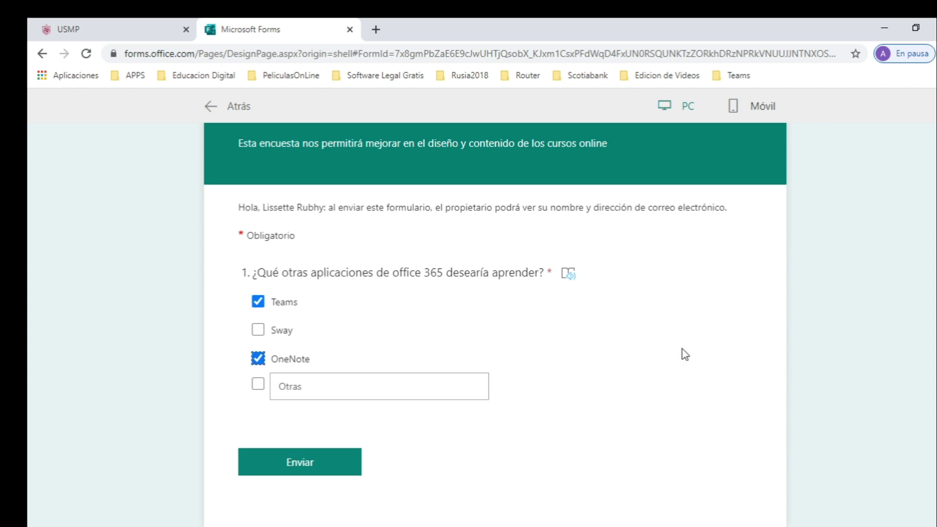
# Step: Check the survey in the mobile preview and return to the PC preview
pyautogui.scroll(3, 683, 349)
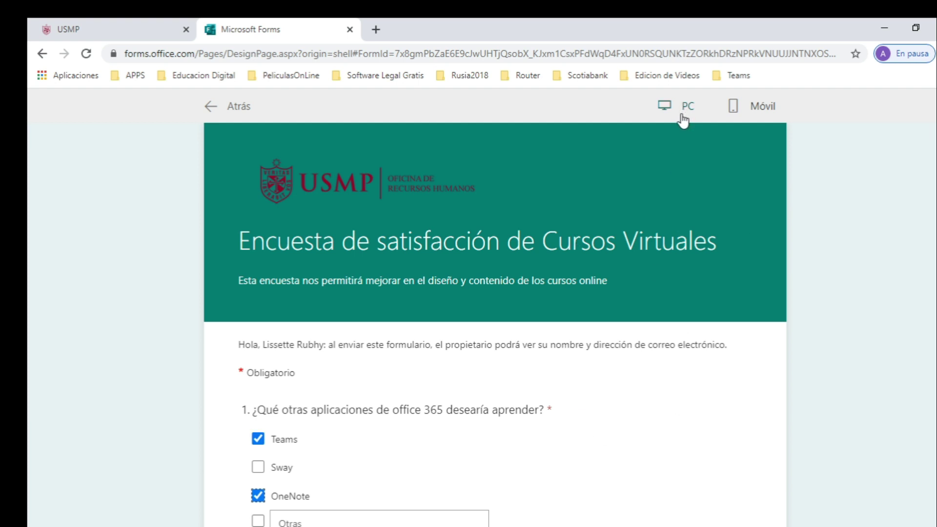
pyautogui.click(756, 110)
pyautogui.moveTo(611, 233); pyautogui.dragTo(688, 196)
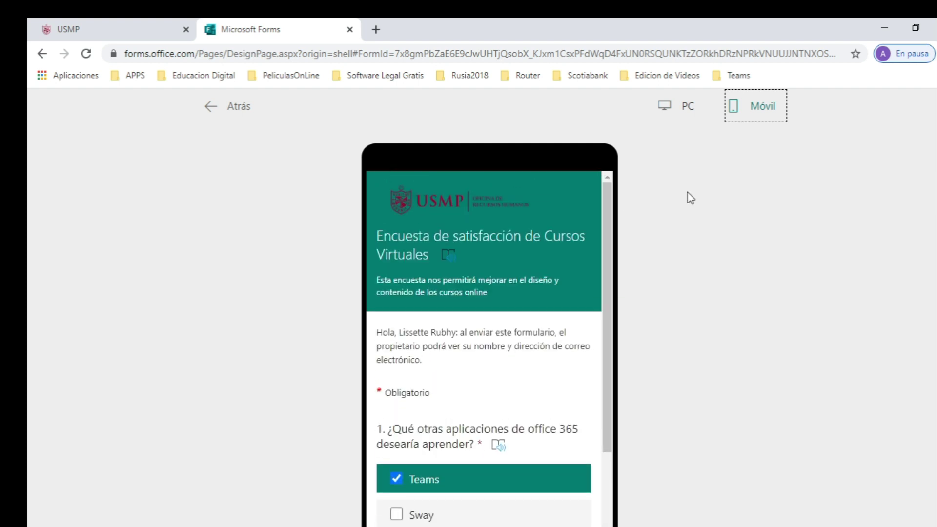
pyautogui.click(681, 111)
pyautogui.scroll(-3, 713, 345)
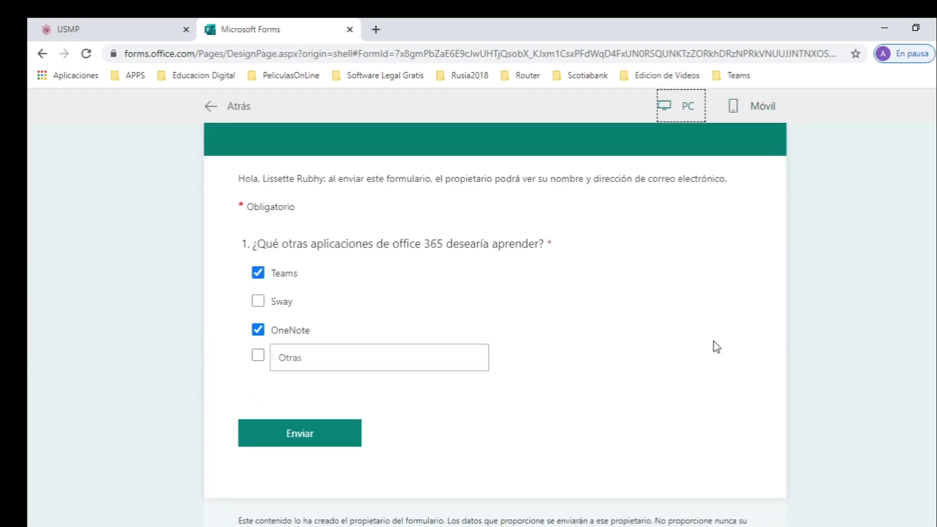
# Step: Leave the survey preview and return to question 1 in the form editor
pyautogui.scroll(3, 696, 337)
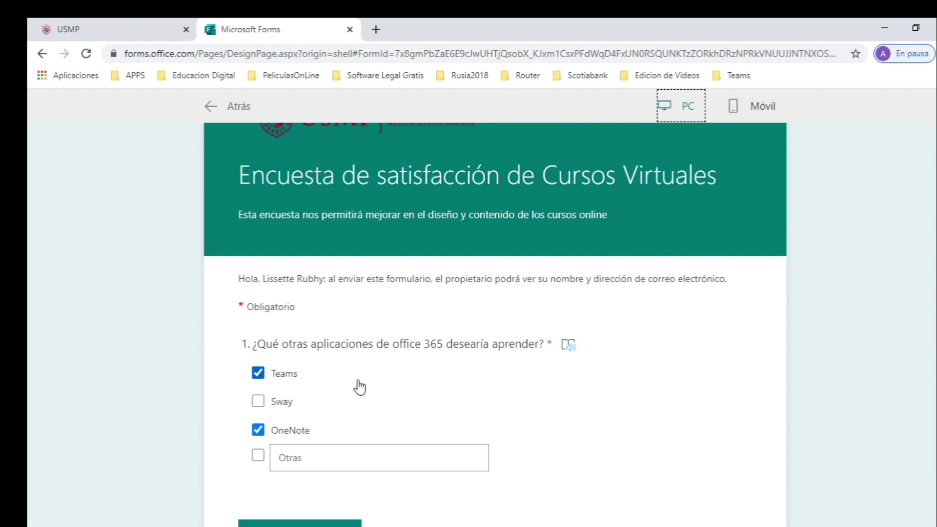
pyautogui.click(228, 109)
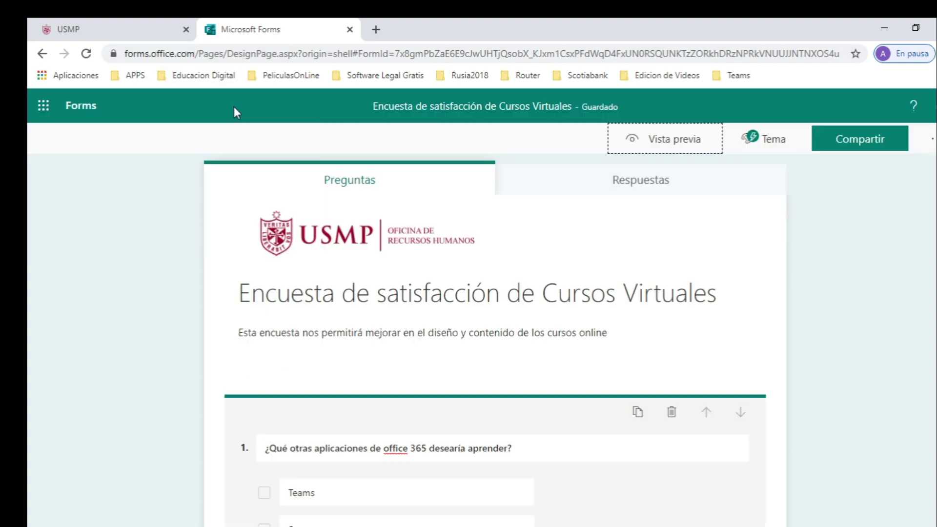
pyautogui.scroll(-2, 439, 293)
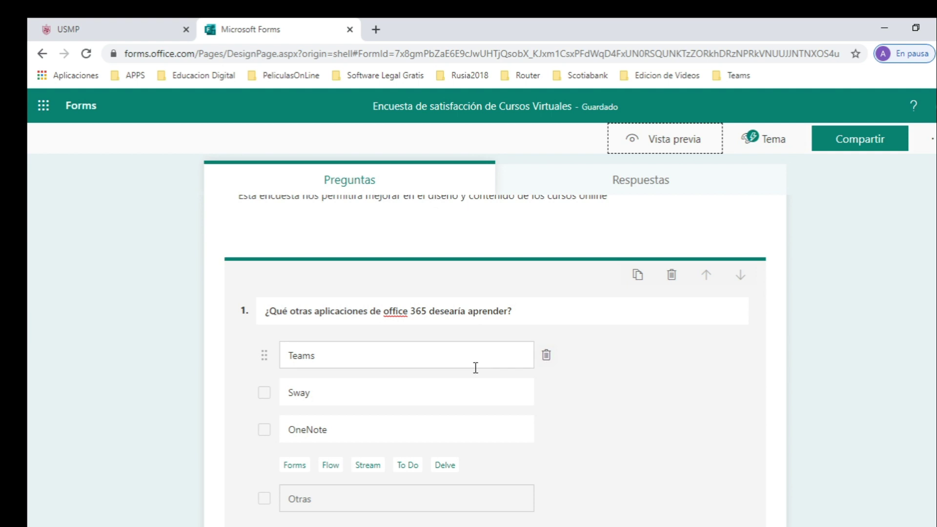
pyautogui.scroll(-1, 356, 373)
# Step: Delete the Sway option from the answers to question 1
pyautogui.click(321, 287)
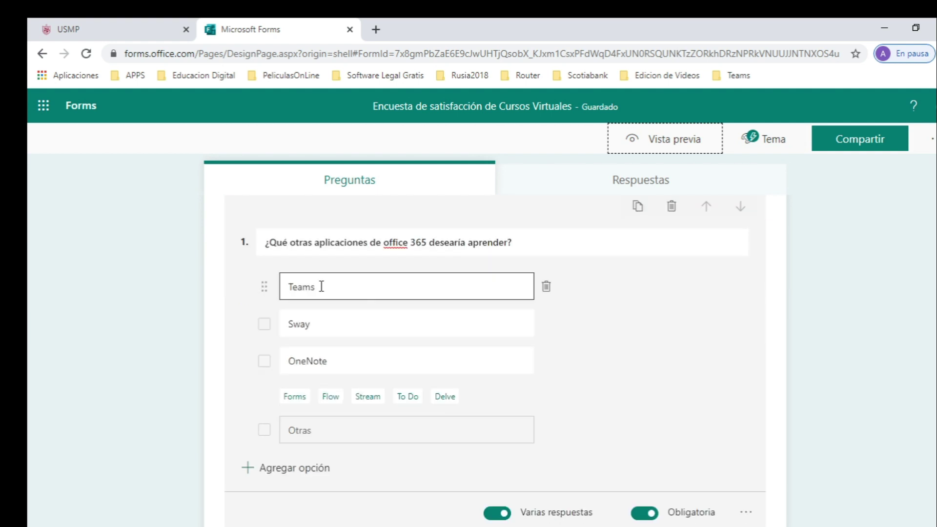
pyautogui.hotkey('shift', 'Tab')
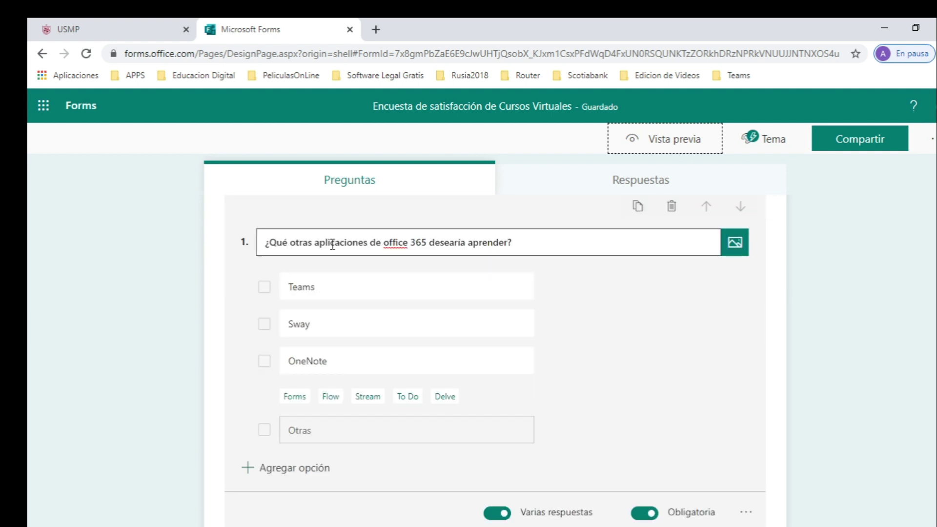
pyautogui.click(319, 309)
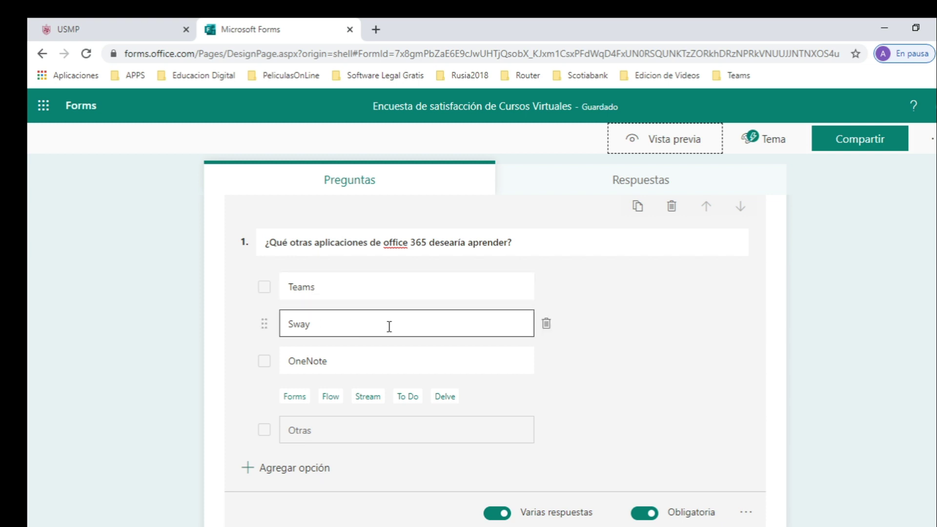
pyautogui.click(330, 325)
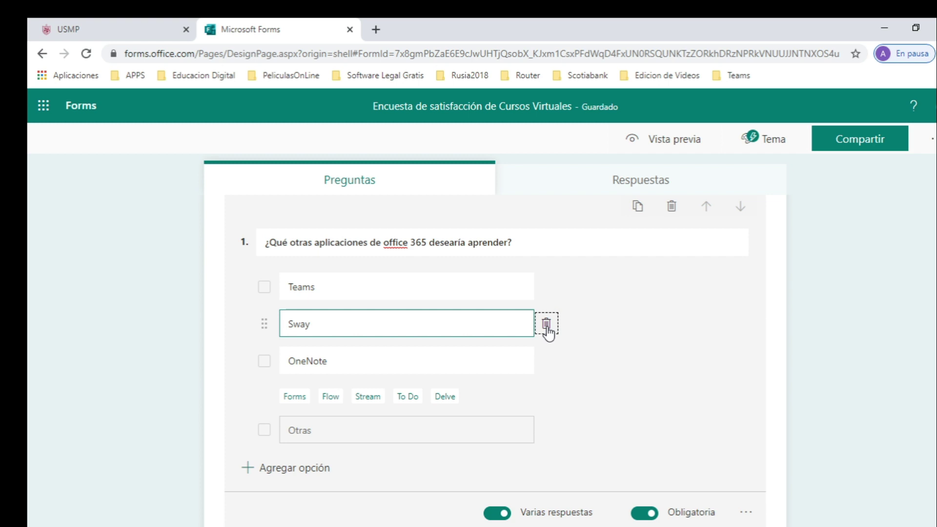
pyautogui.click(547, 325)
pyautogui.scroll(-2, 600, 336)
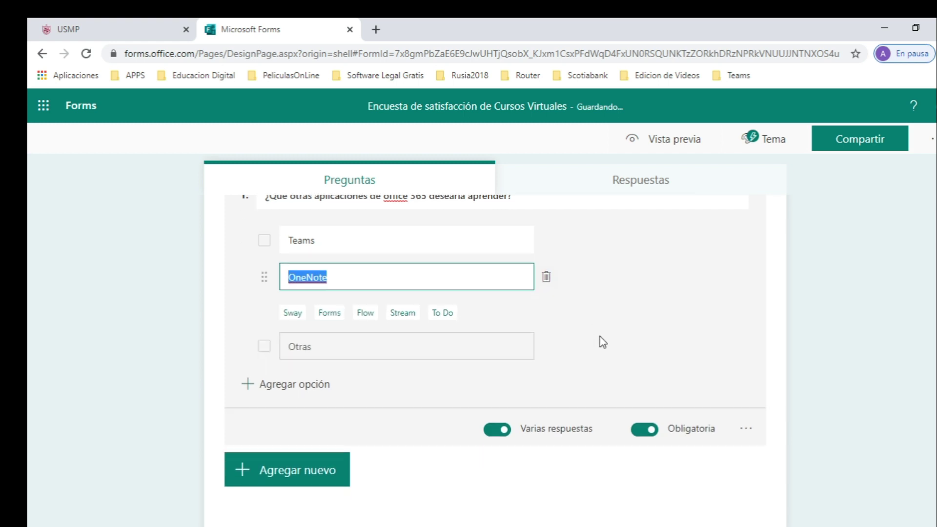
# Step: Preview the survey to check the edited answer list of question 1, and return to the form editor
pyautogui.scroll(4, 602, 337)
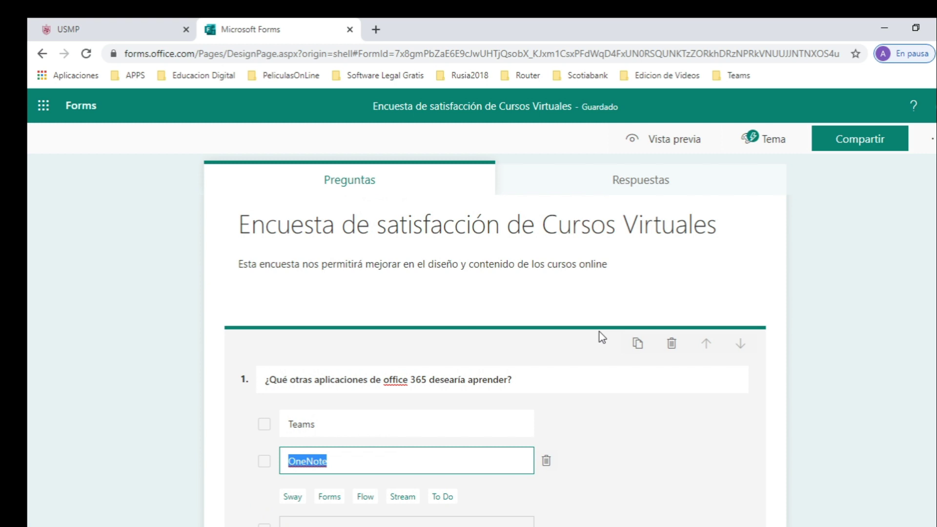
pyautogui.click(668, 145)
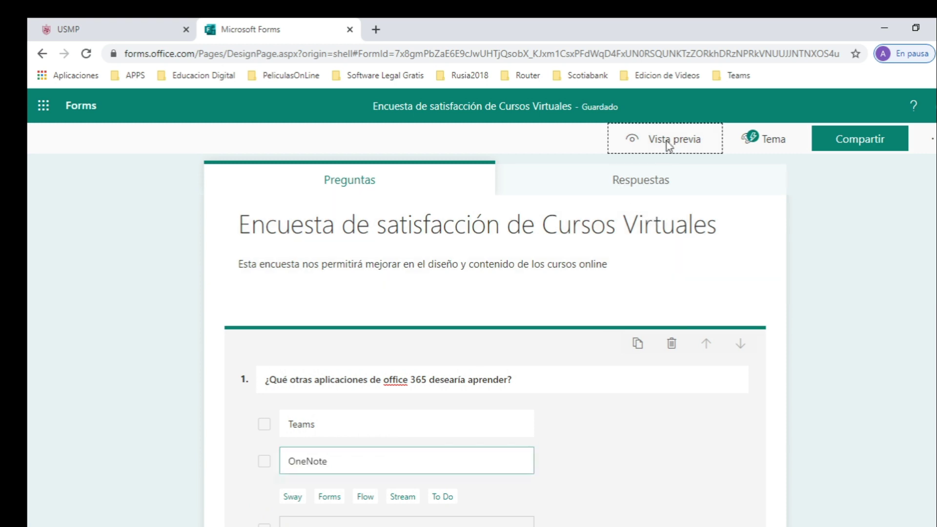
pyautogui.scroll(-3, 636, 447)
pyautogui.scroll(2, 638, 452)
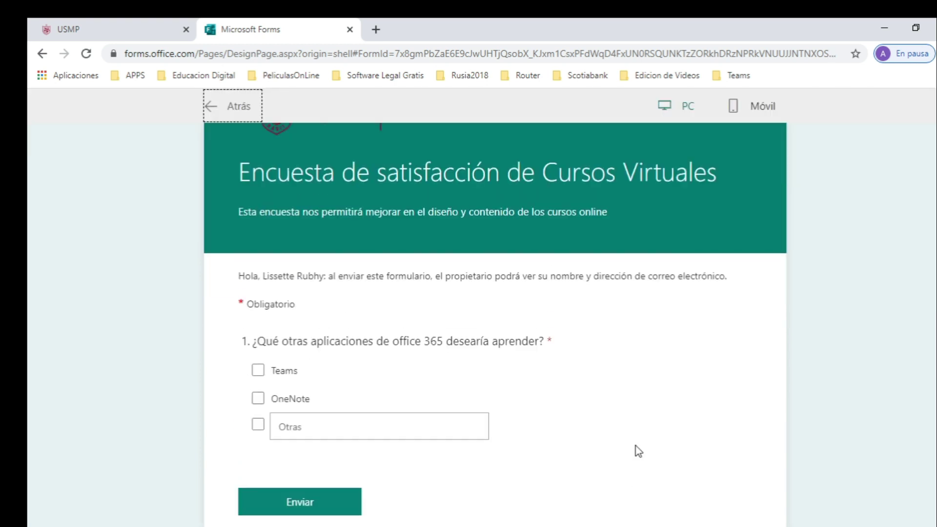
pyautogui.scroll(1, 638, 452)
pyautogui.click(236, 106)
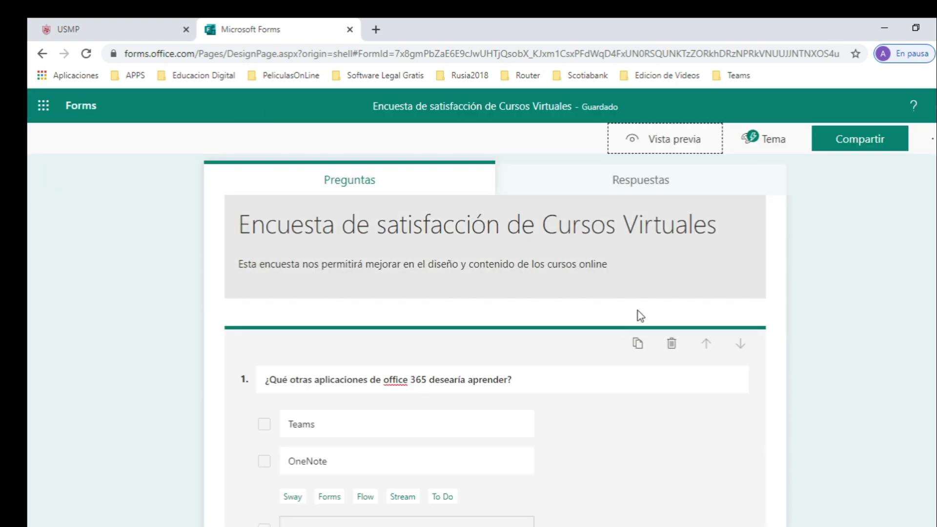
pyautogui.scroll(-4, 630, 358)
pyautogui.scroll(1, 593, 325)
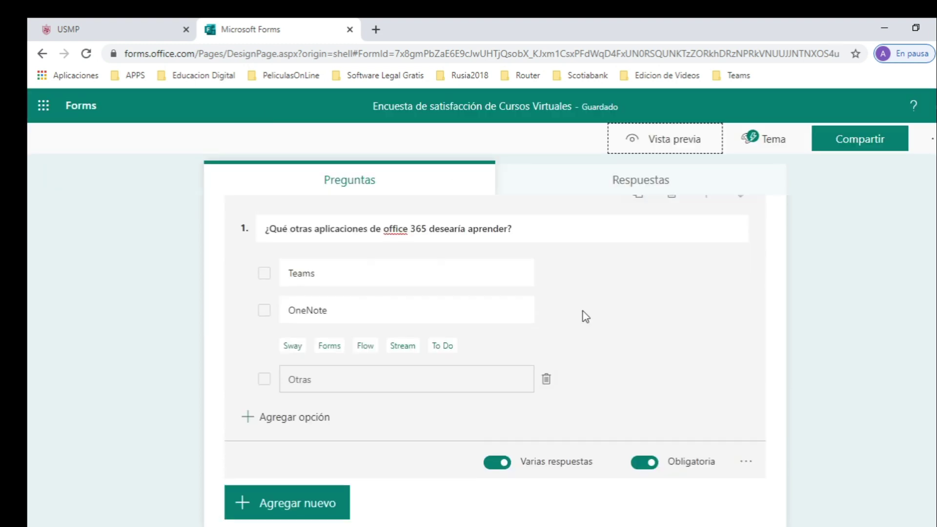
pyautogui.scroll(4, 583, 311)
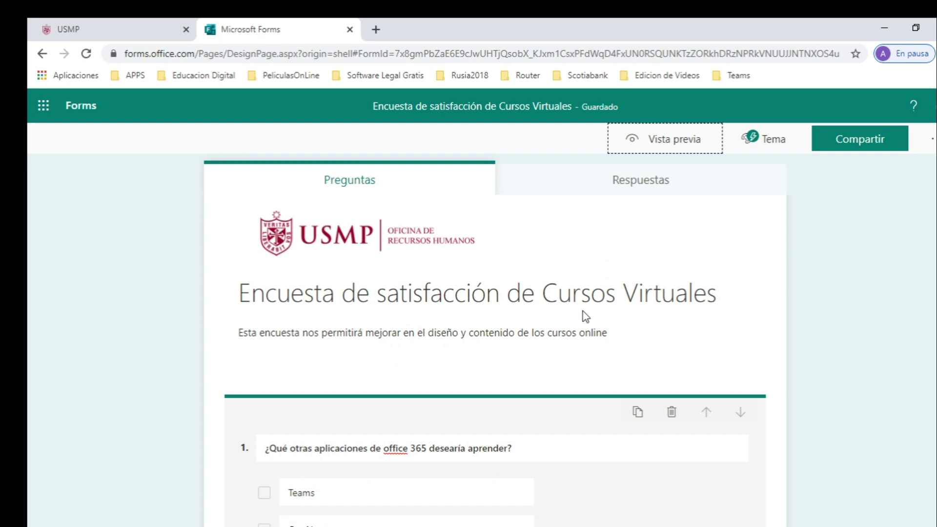